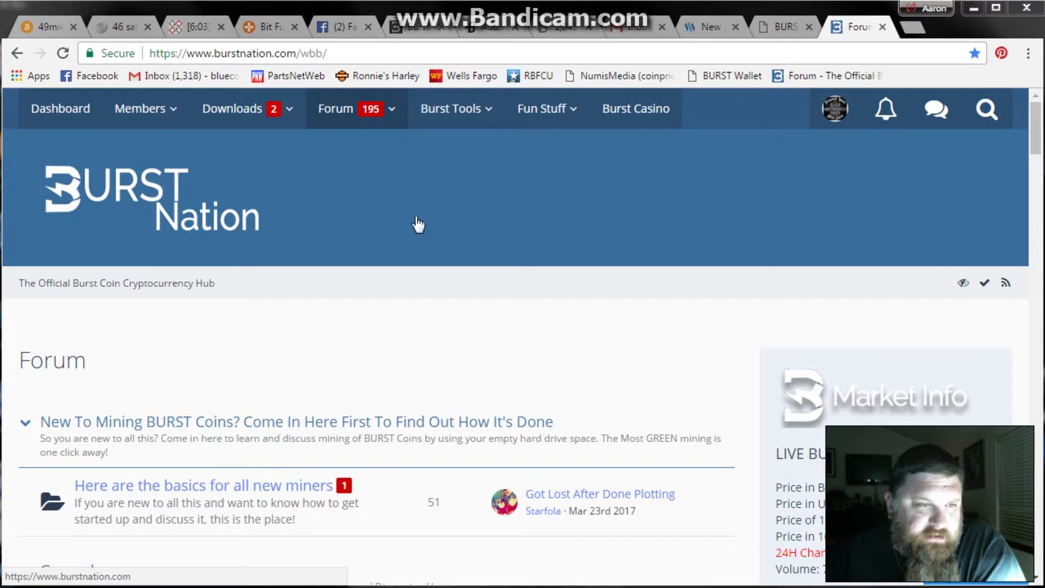
- Show Burst Nation's forum index with the 'New To Mining BURST Coins?' section at the top
mouse_move(357, 125)
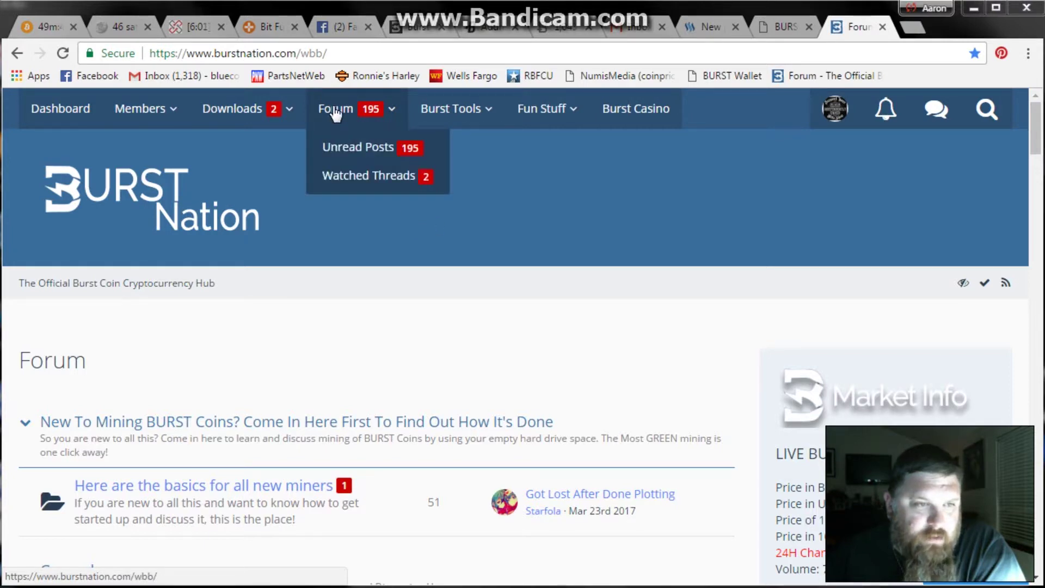
- Go to the Burst Nation Filebase downloads page and scroll through its file listing
left_click(241, 106)
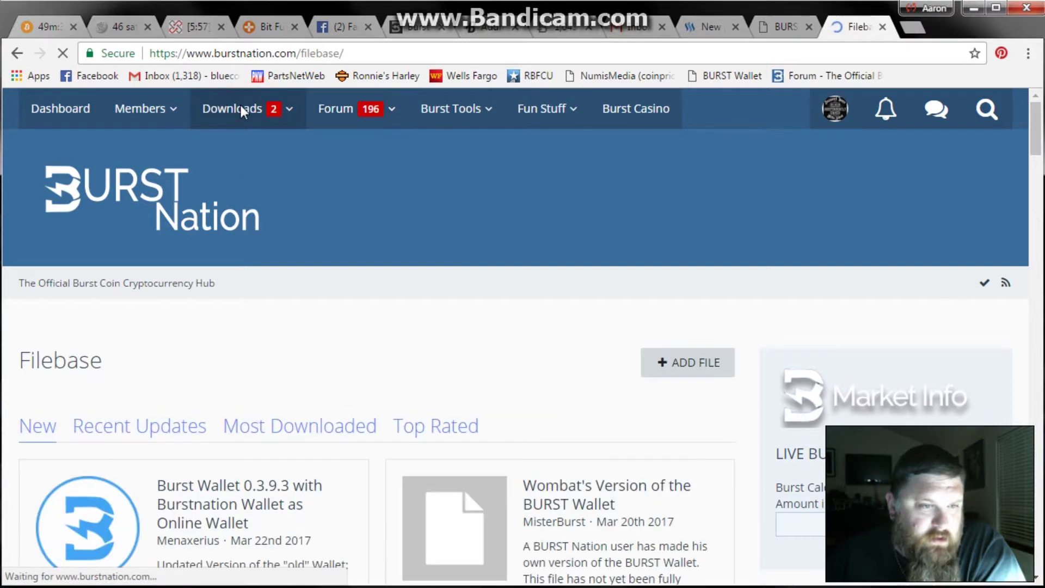
scroll(486, 256, "down", 5)
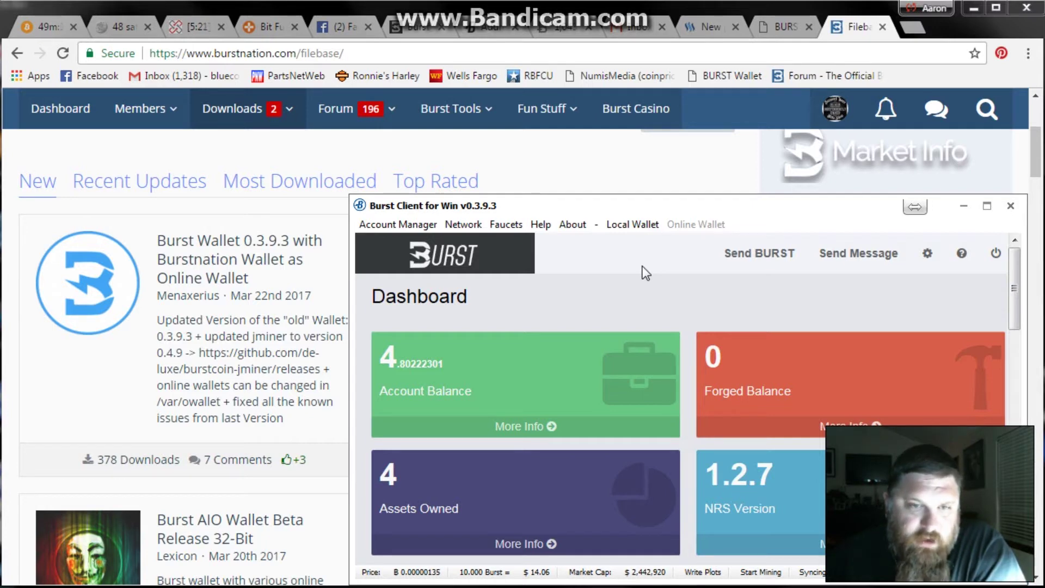
left_click(703, 575)
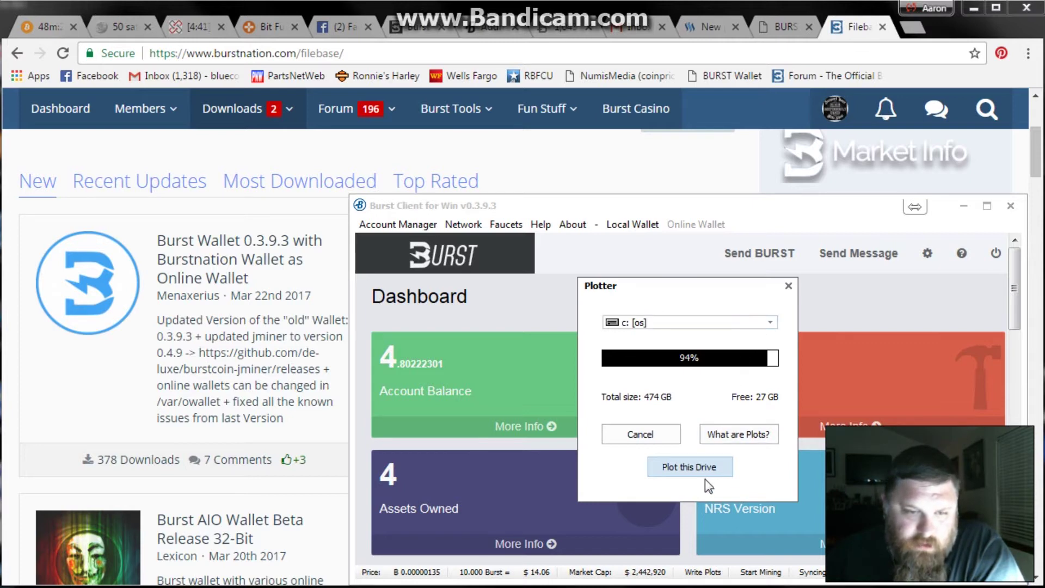
left_click(788, 286)
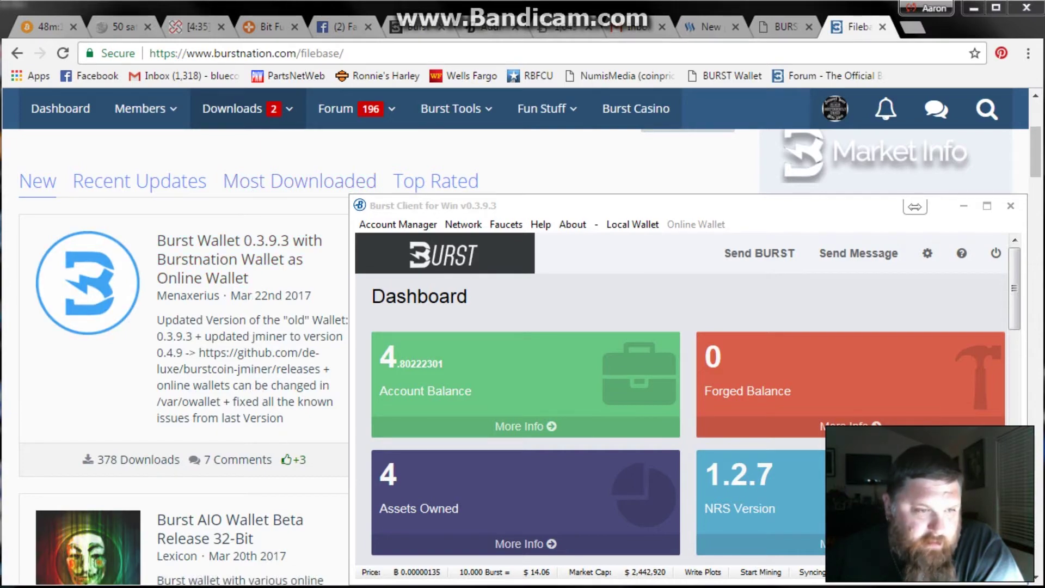
- Check the jminer console, then bring up the Miner dialog listing both plot folders and burst.lexitoshi.uk:8124
key("alt+Tab")
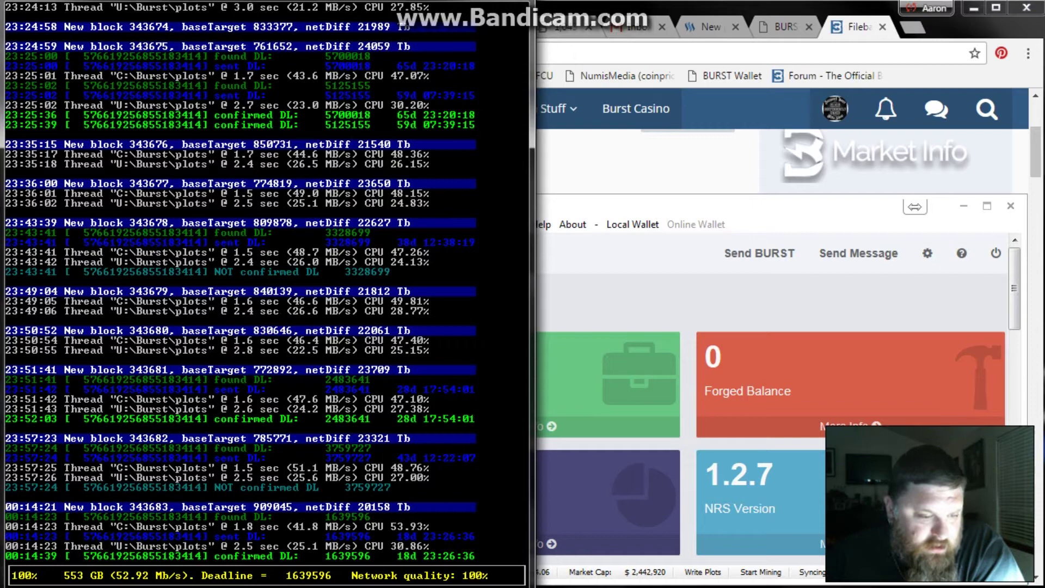
key("alt+Tab")
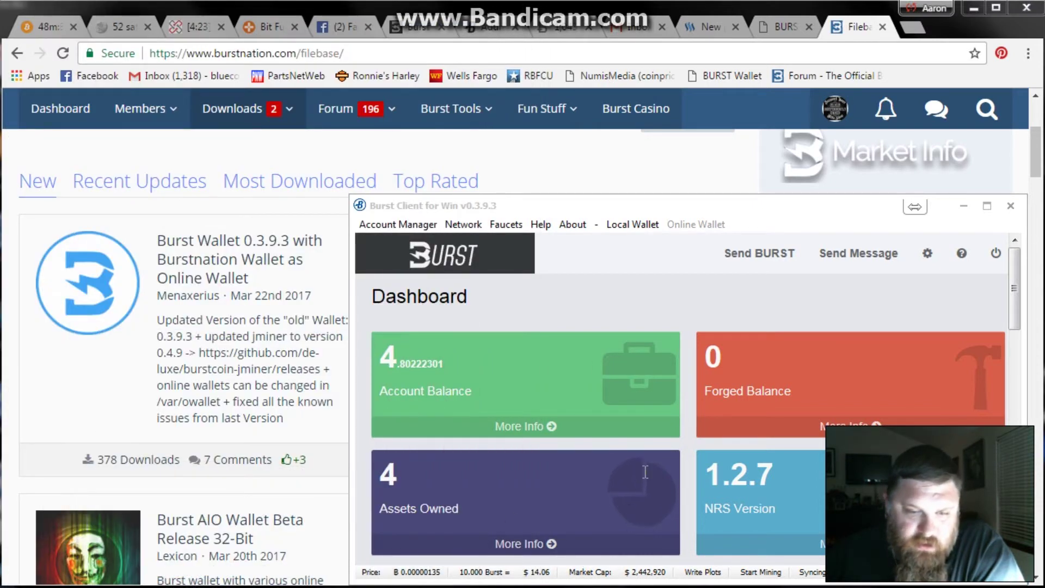
left_click(761, 572)
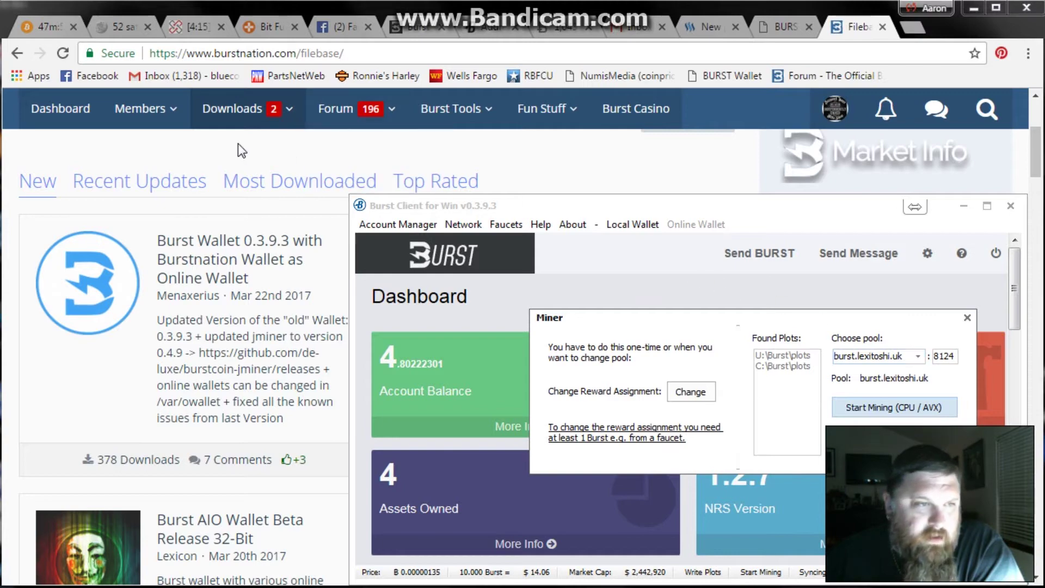
- Navigate from the forum to the Pool List topic on the Mining and Plotting board
left_click(351, 111)
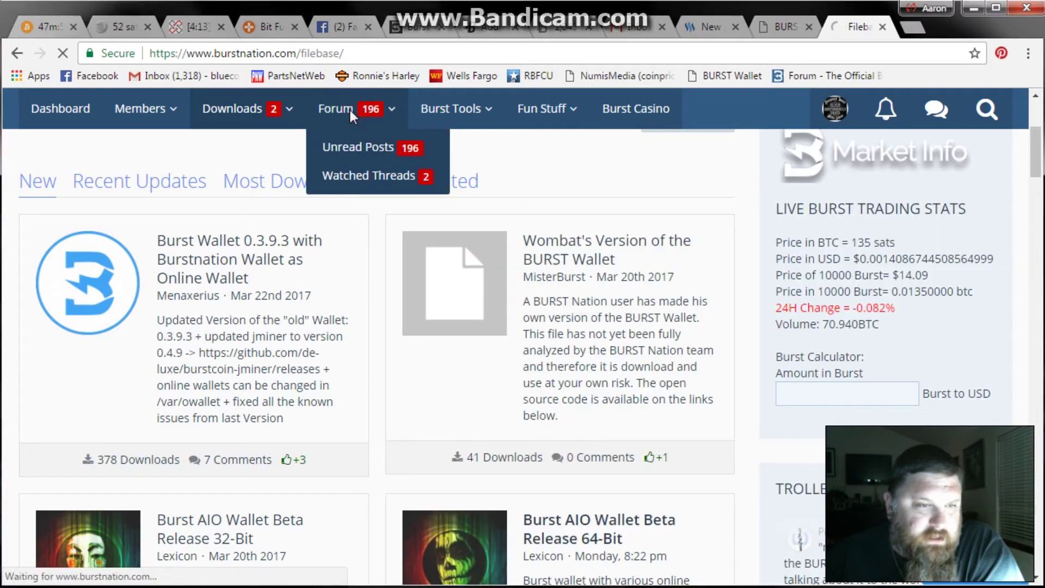
scroll(365, 365, "down", 15)
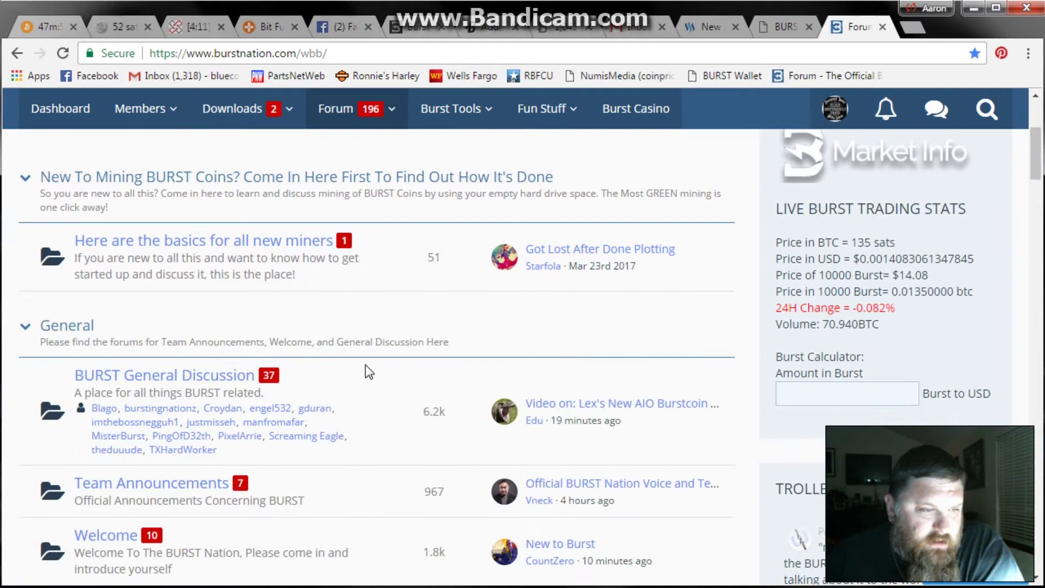
scroll(368, 372, "down", 8)
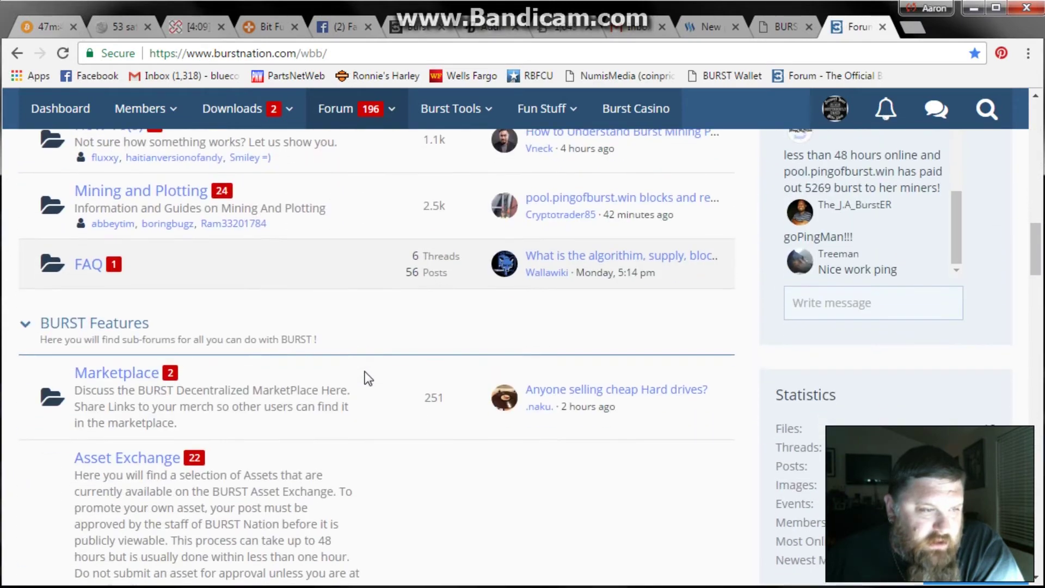
left_click(116, 191)
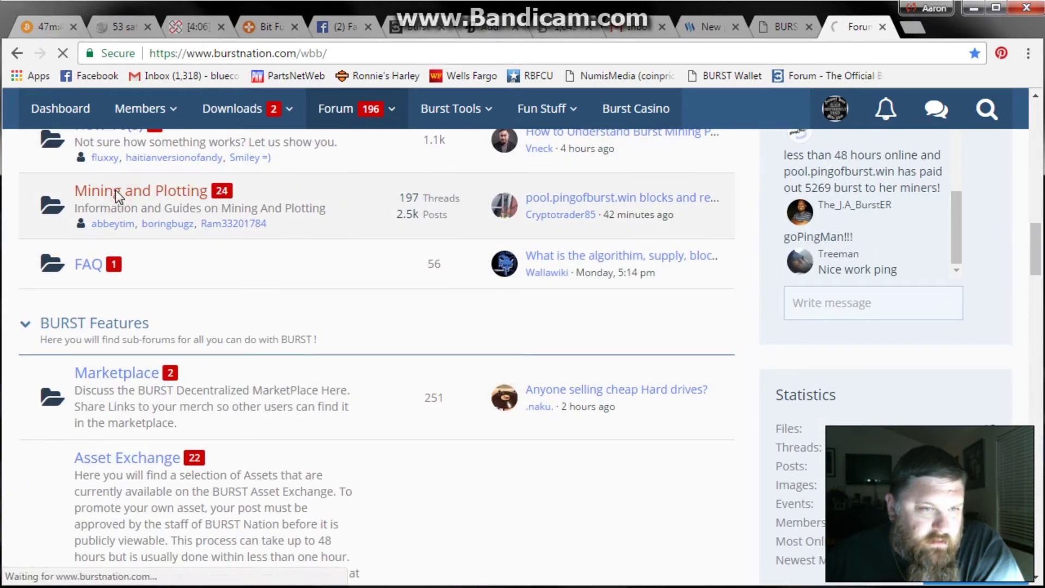
scroll(442, 320, "down", 3)
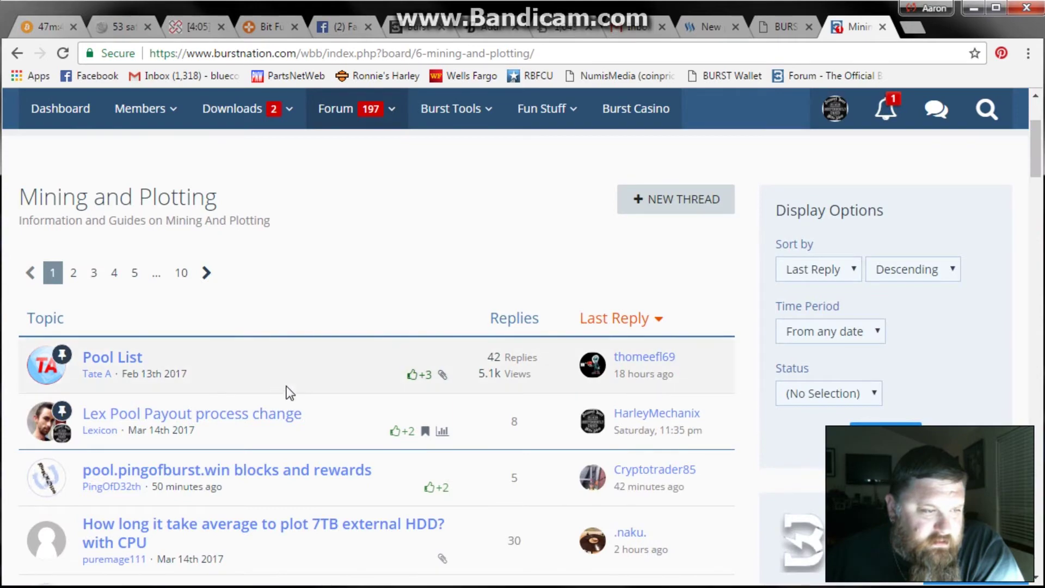
left_click(109, 356)
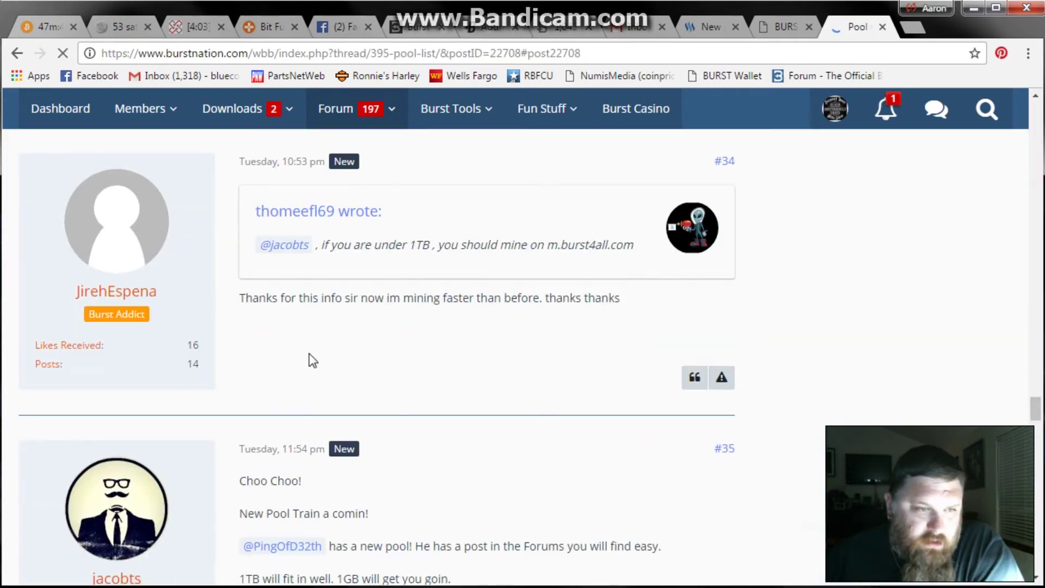
- Read the pool table on the Pool List's first page, then return to the Miner dialog
scroll(504, 368, "up", 20)
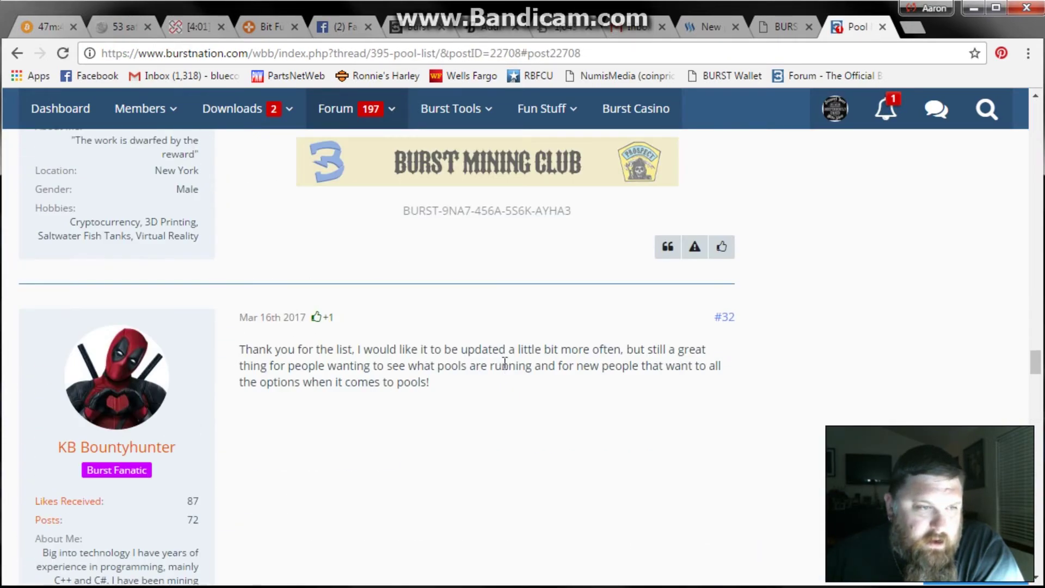
scroll(506, 369, "up", 20)
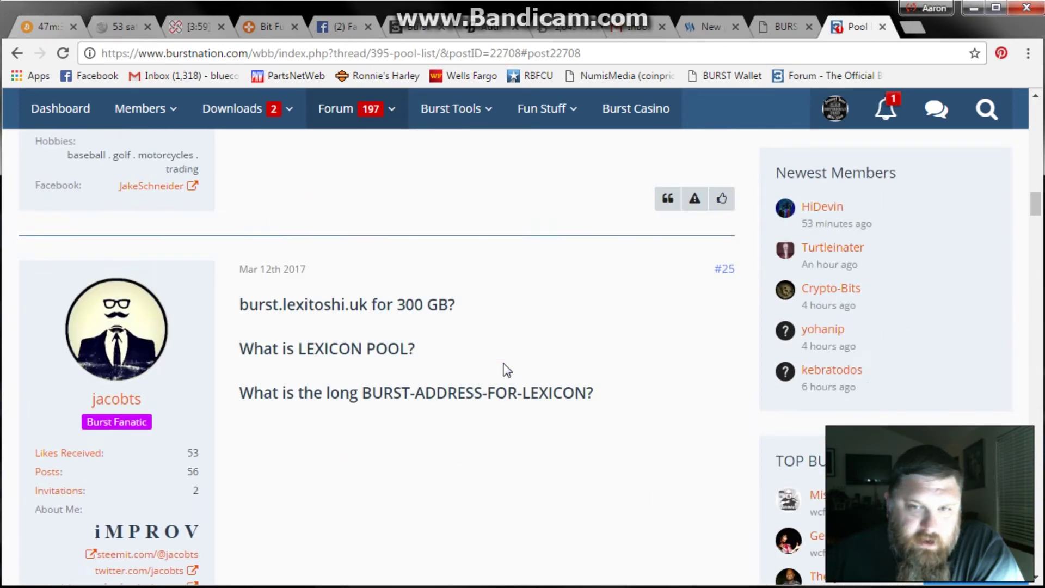
scroll(506, 369, "down", 3)
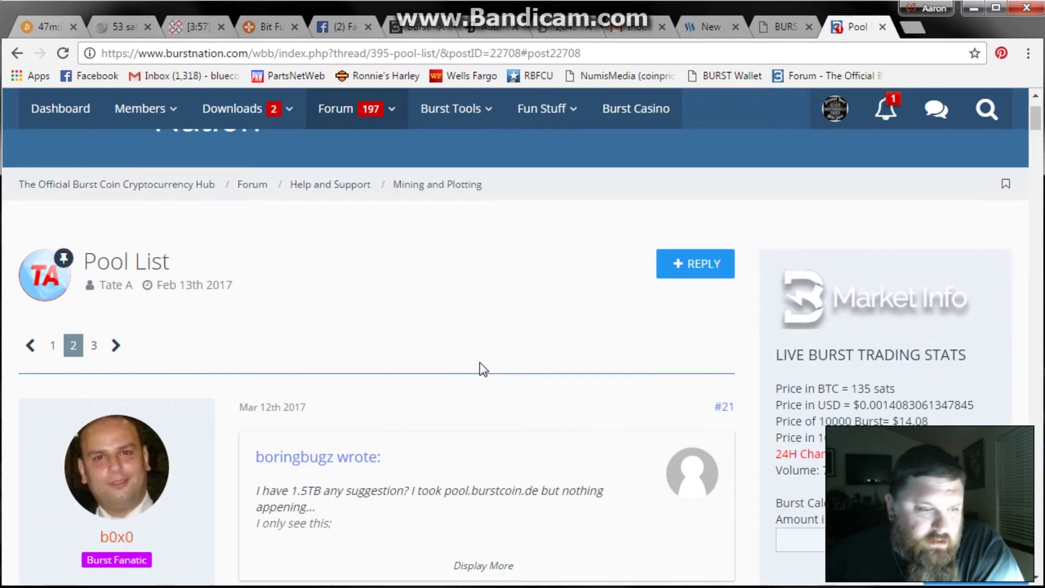
left_click(54, 286)
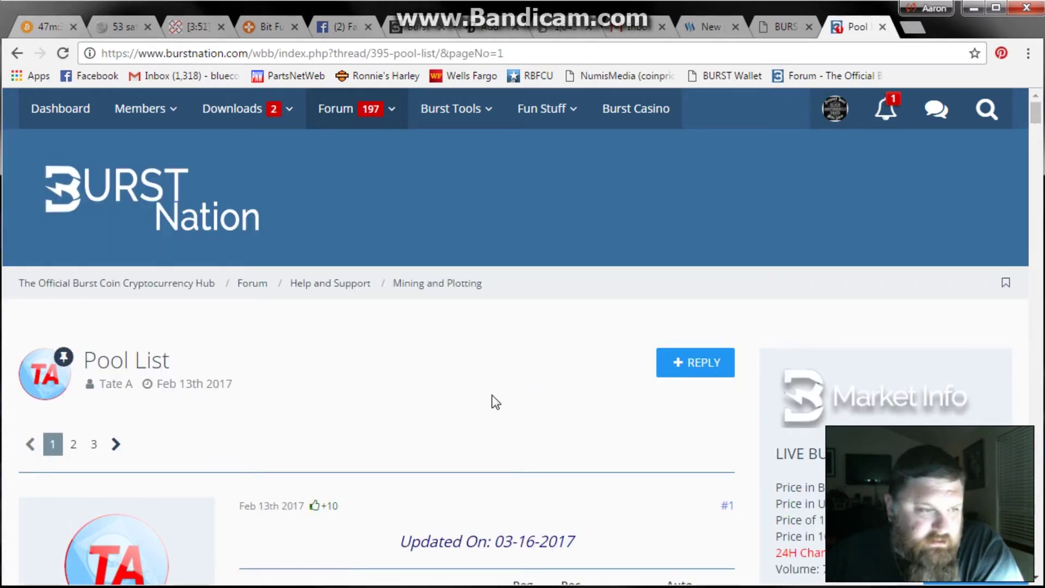
scroll(495, 403, "down", 7)
scroll(495, 402, "down", 3)
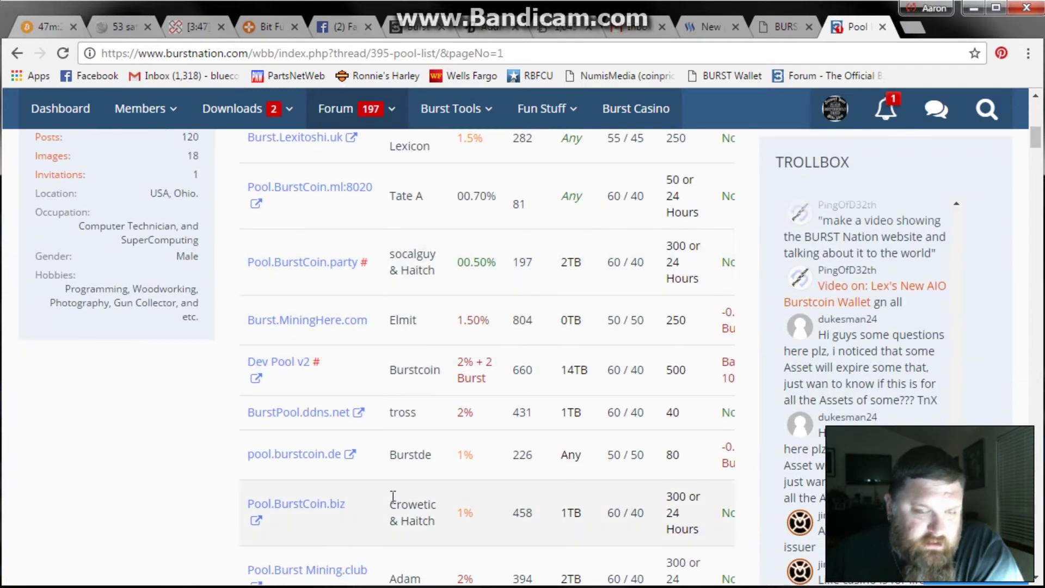
scroll(396, 497, "up", 9)
scroll(406, 450, "down", 9)
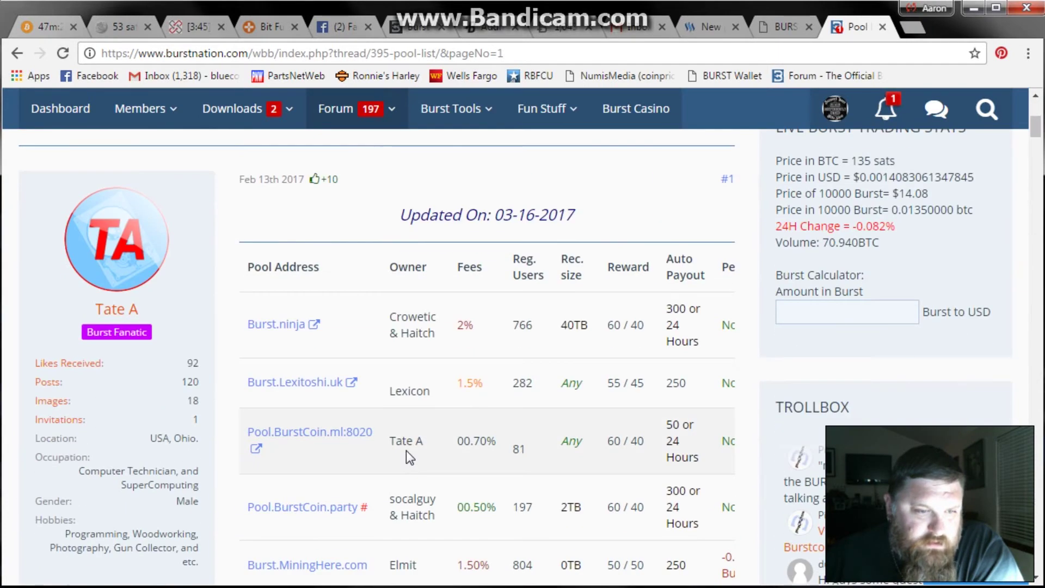
scroll(381, 326, "up", 1)
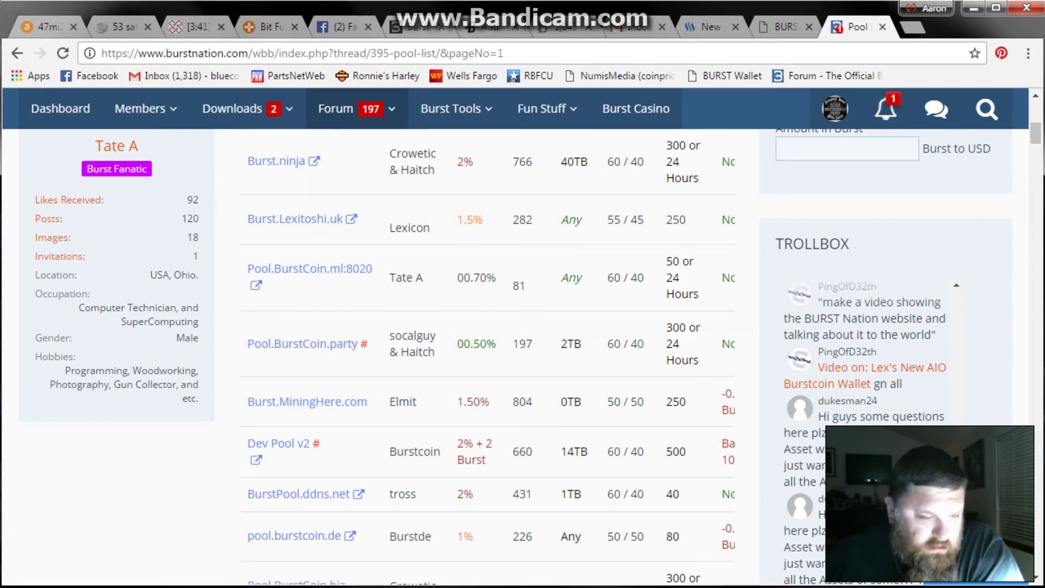
key("alt+Tab")
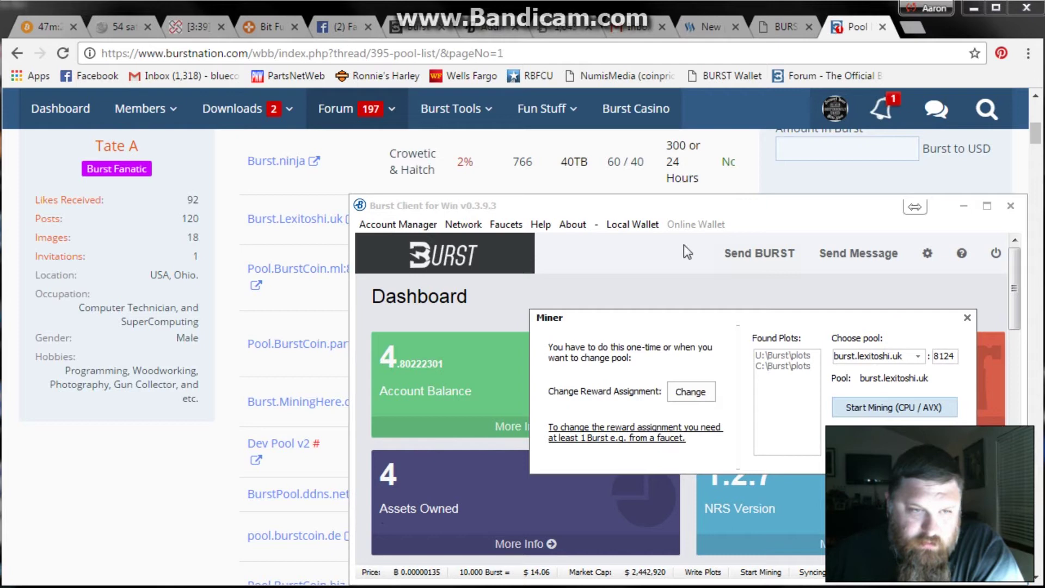
- Browse the Choose pool list, keep burst.lexitoshi.uk, and bring up the running miner console
left_click(918, 357)
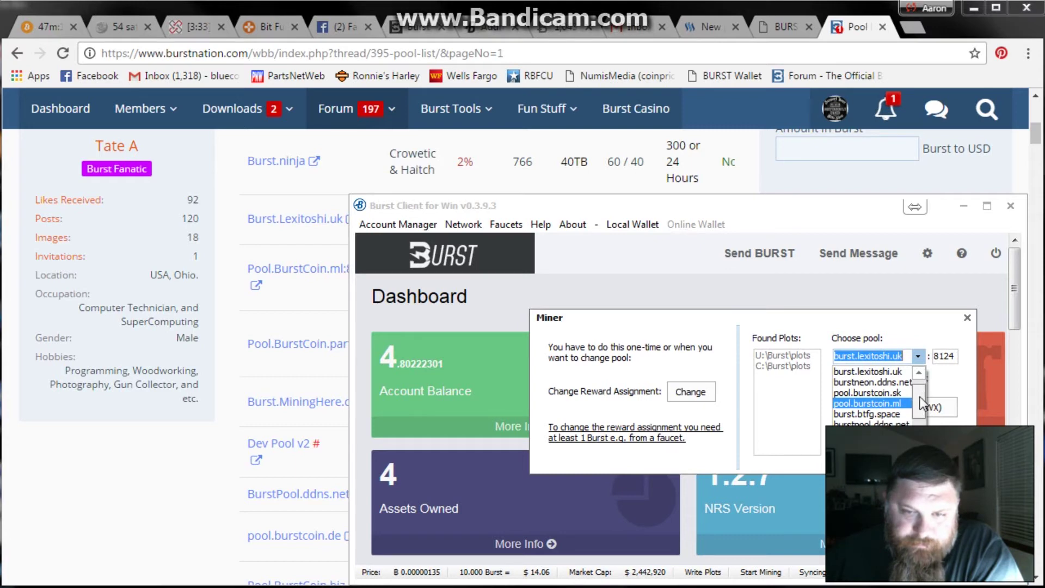
scroll(924, 404, "down", 1)
scroll(923, 404, "up", 2)
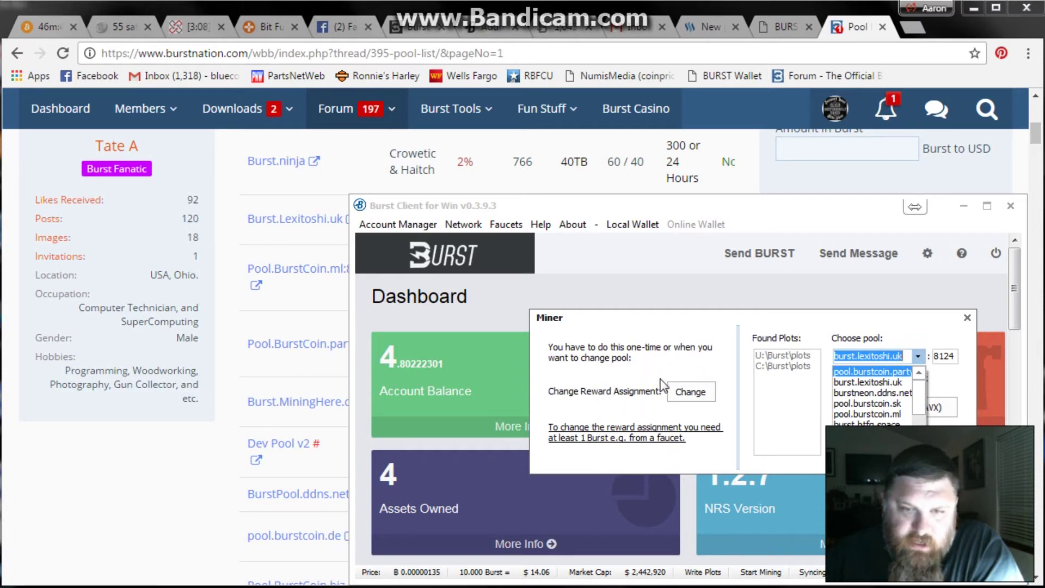
left_click(926, 328)
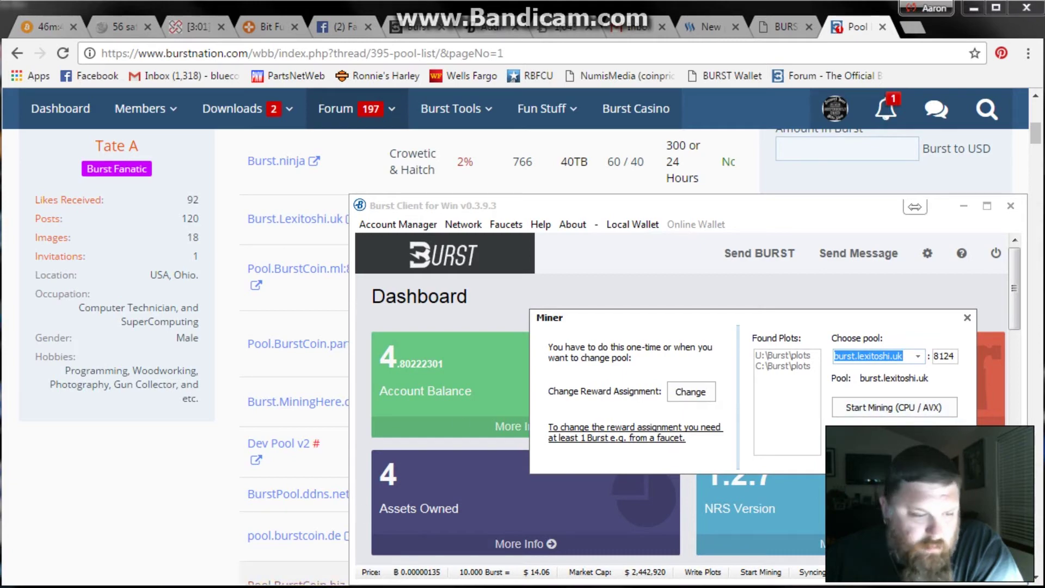
key("alt+Tab")
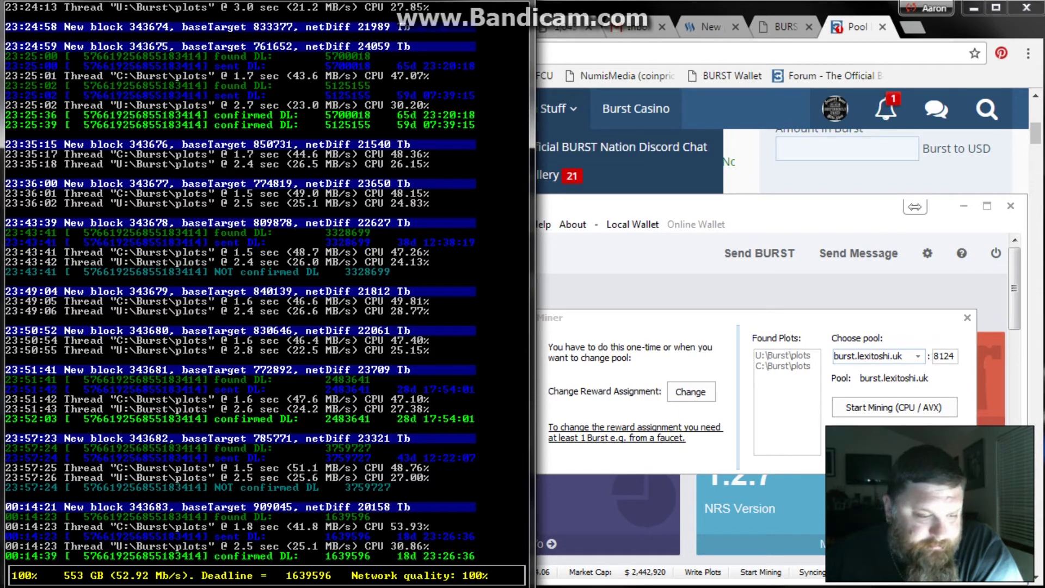
- Minimize the miner console and look through the Choose pool list, leaving burst.lexitoshi.uk selected
key("super+Down")
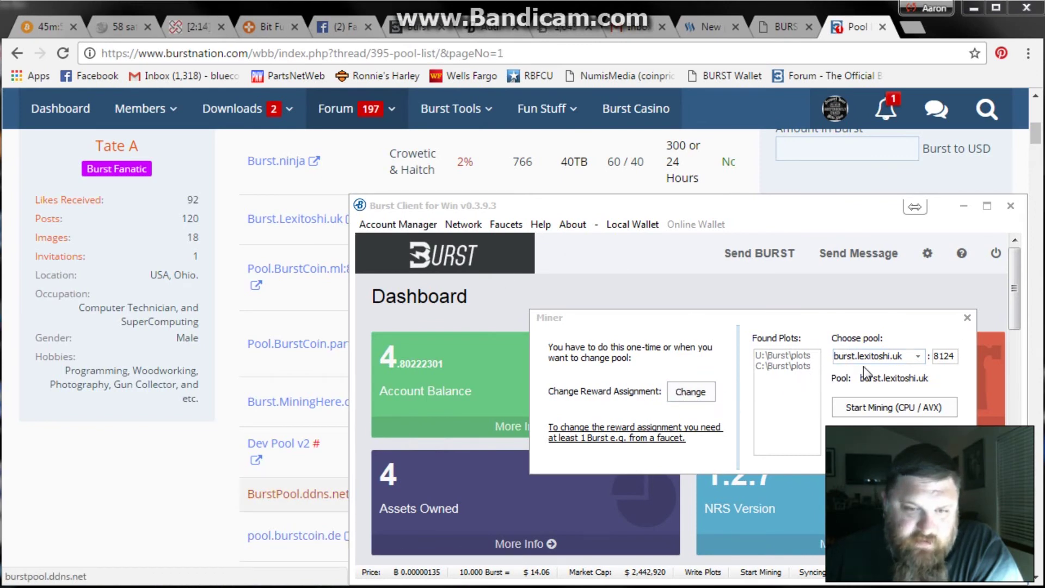
left_click(919, 356)
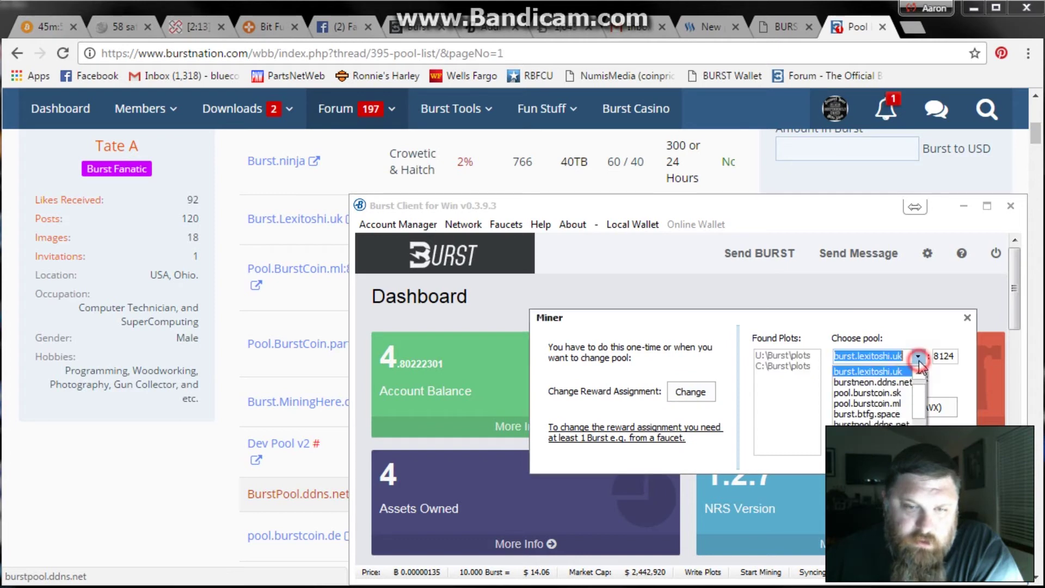
left_click(920, 405)
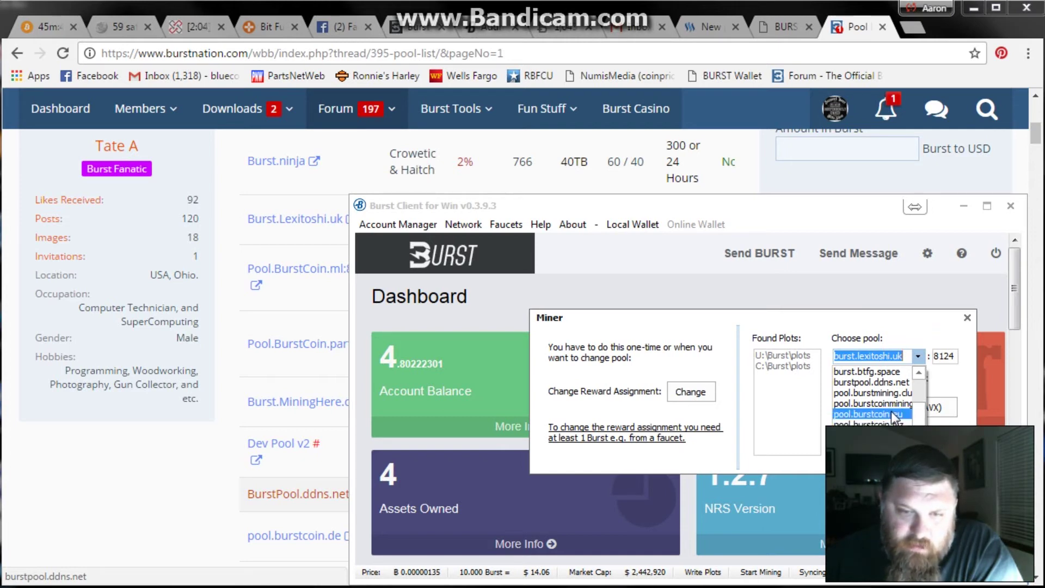
left_click(922, 417)
left_click_drag(922, 417, 922, 384)
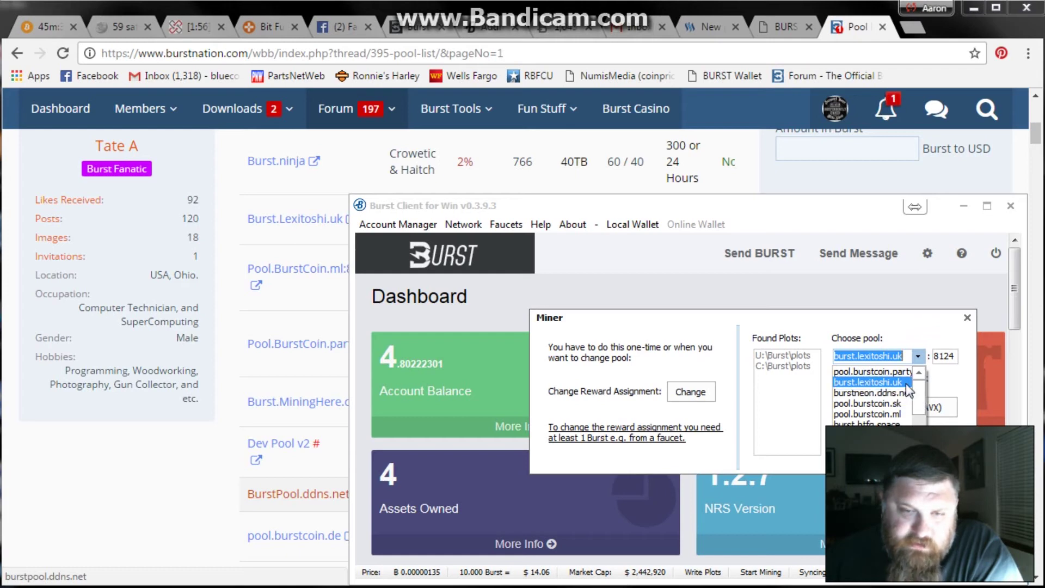
left_click(920, 403)
scroll(919, 403, "down", 2)
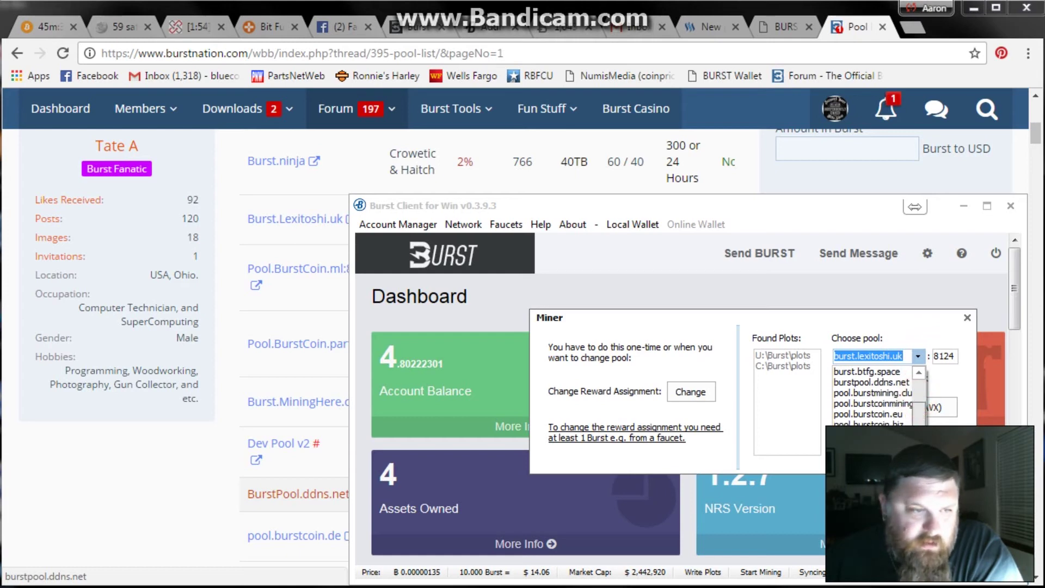
- Scroll the web Pool List to its last pools through Pool.BurstCoin.eu and the fee legend
left_click(173, 509)
scroll(172, 500, "down", 1)
scroll(172, 499, "down", 7)
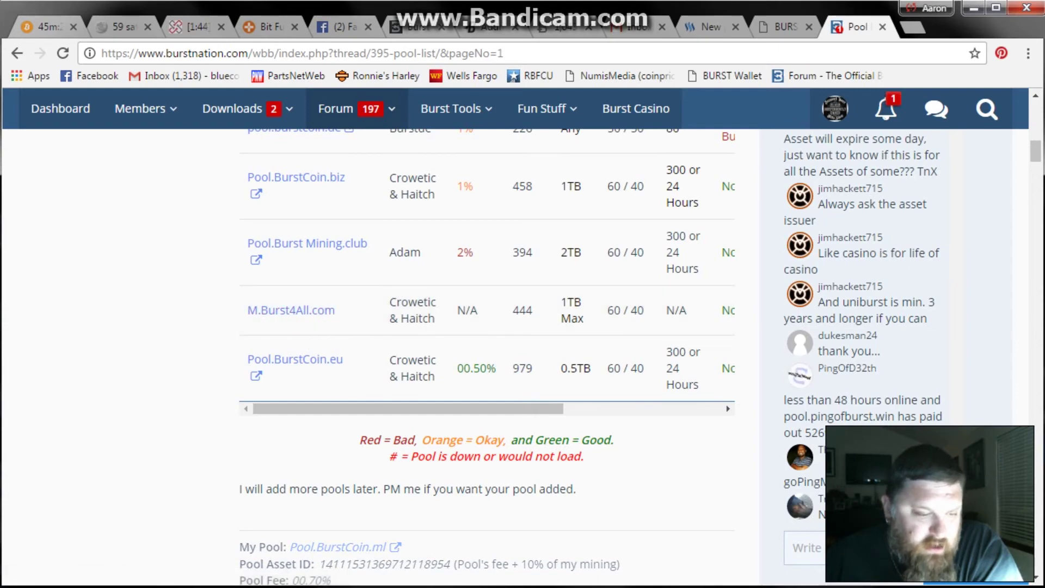
- Check the miner console, minimize it, and return to the Miner dialog showing burst.lexitoshi.uk on port 8124
key("alt+Tab")
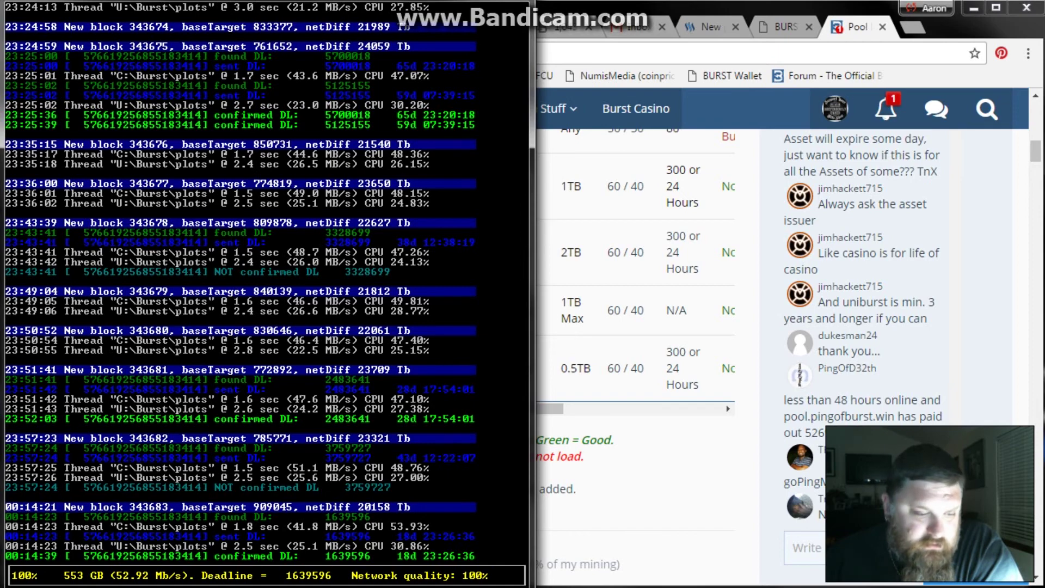
key("alt+Tab")
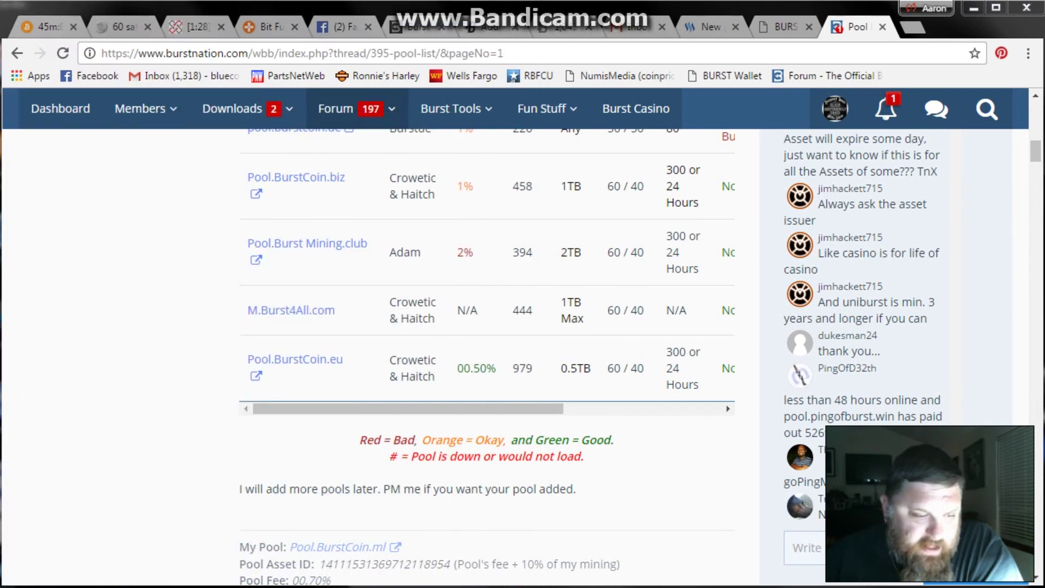
key("alt+Tab")
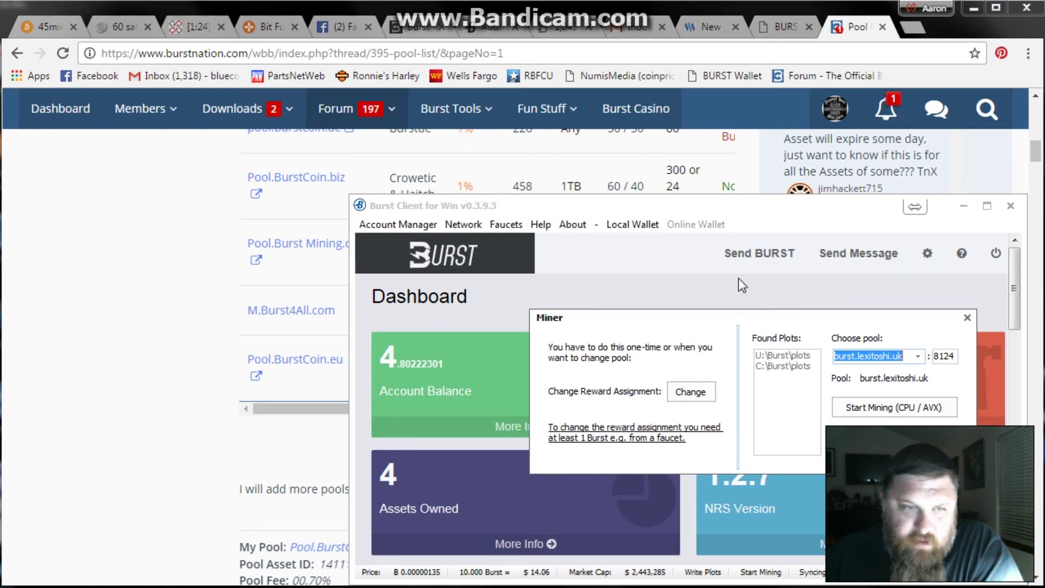
- Return to the Burst Nation forum index and scroll down to the Help and Support boards
left_click(154, 310)
scroll(159, 308, "up", 15)
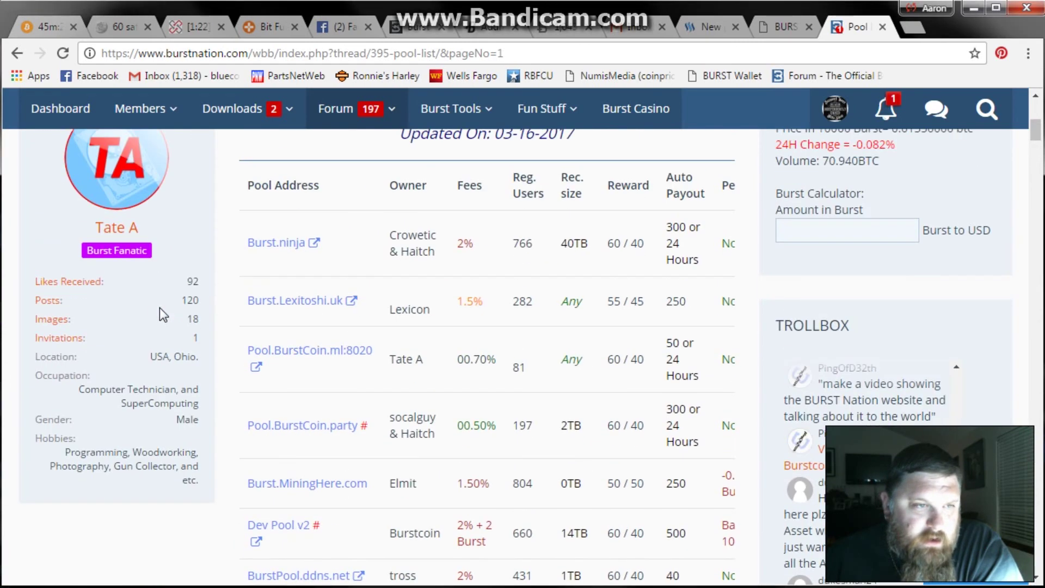
left_click(335, 107)
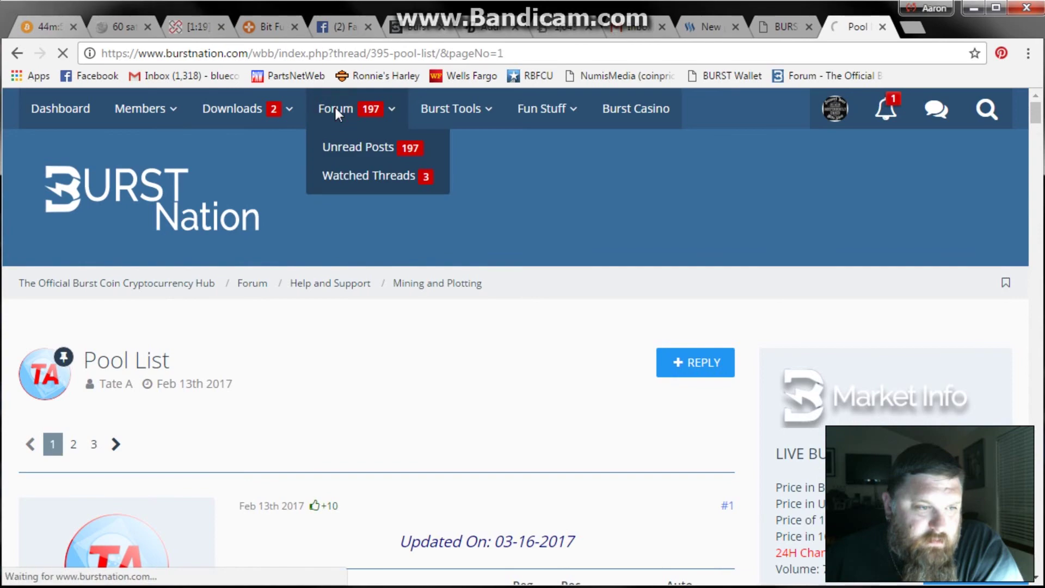
scroll(420, 338, "down", 5)
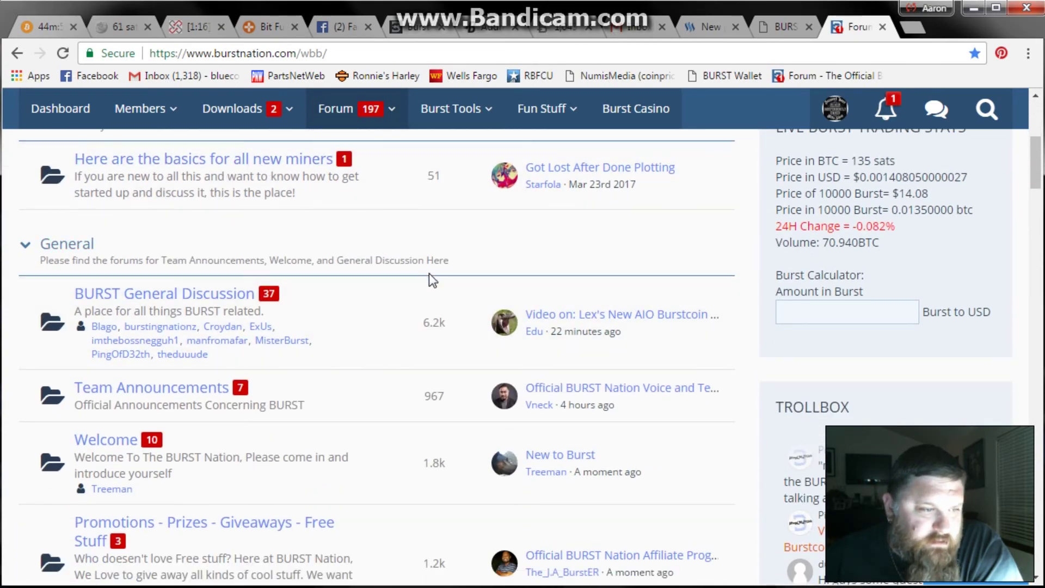
scroll(427, 278, "down", 5)
scroll(424, 285, "down", 6)
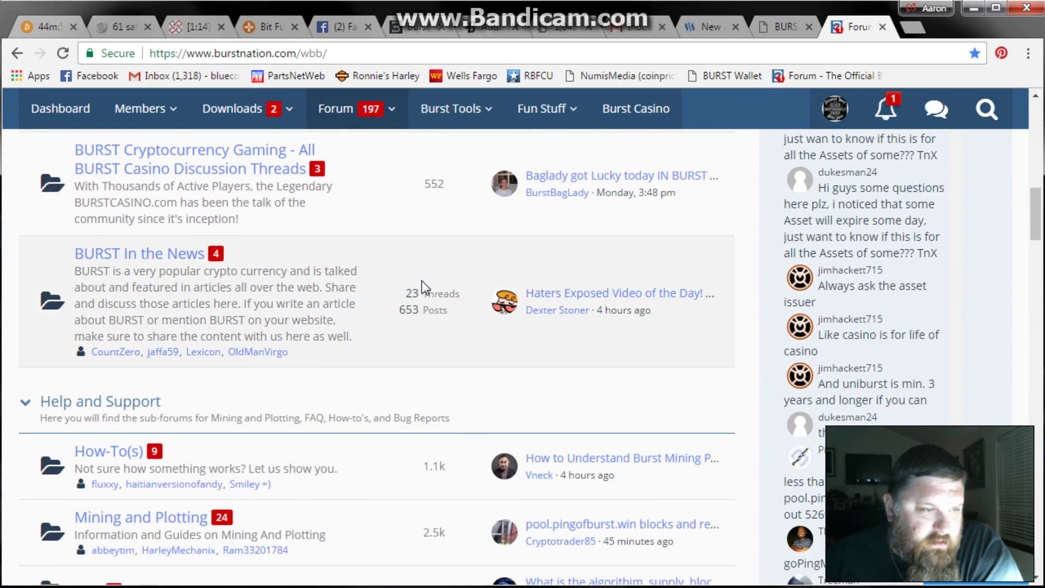